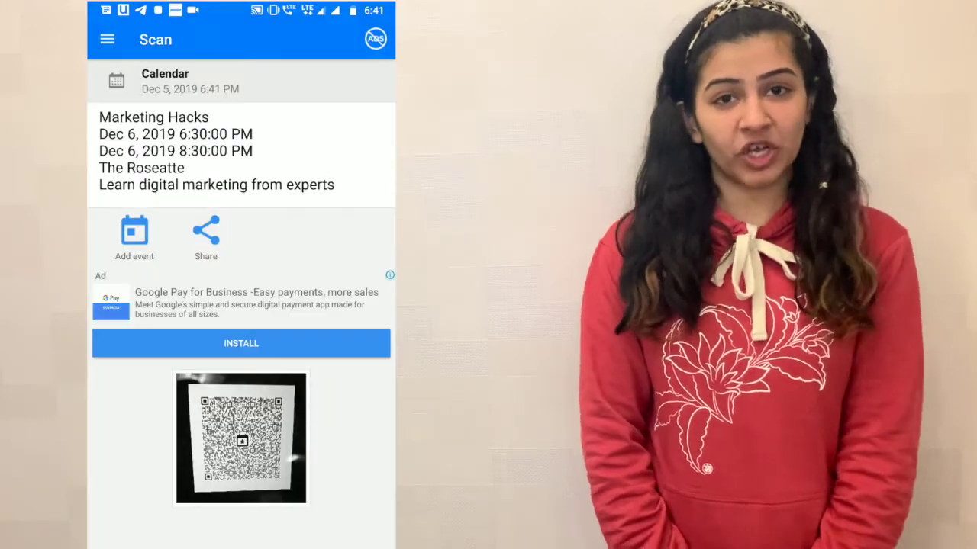
Add the scanned Marketing Hacks event to Google Calendar on Dec 6 and save it.
{"action": "left_click", "coordinate": [135, 237]}
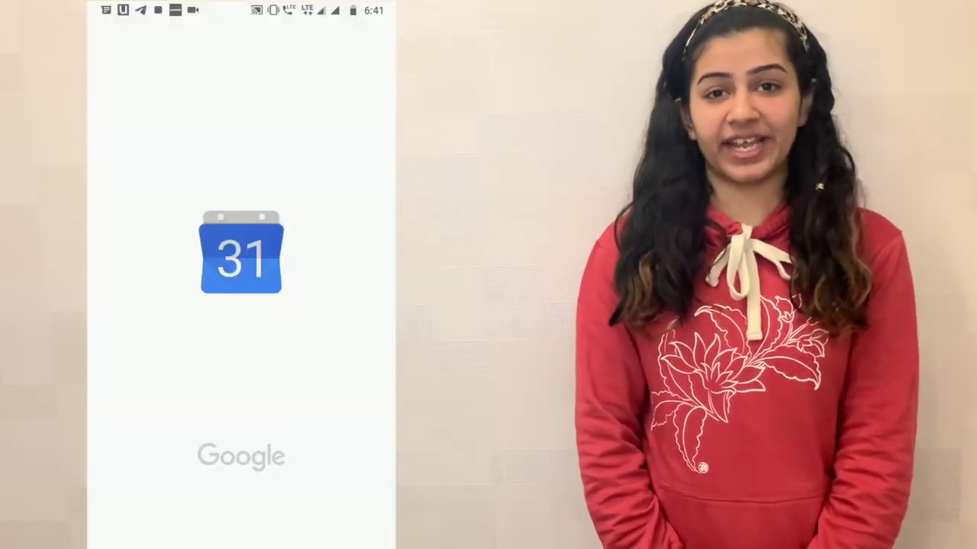
{"action": "left_click", "coordinate": [362, 38]}
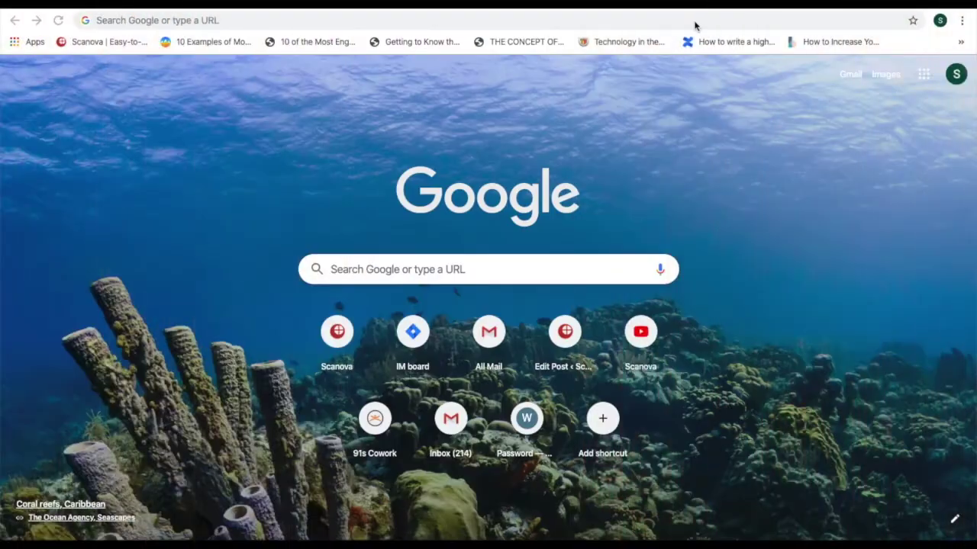
Load scanova.io, go to Products > QR Code Generator, and start the free trial sign-up.
{"action": "left_click", "coordinate": [609, 20]}
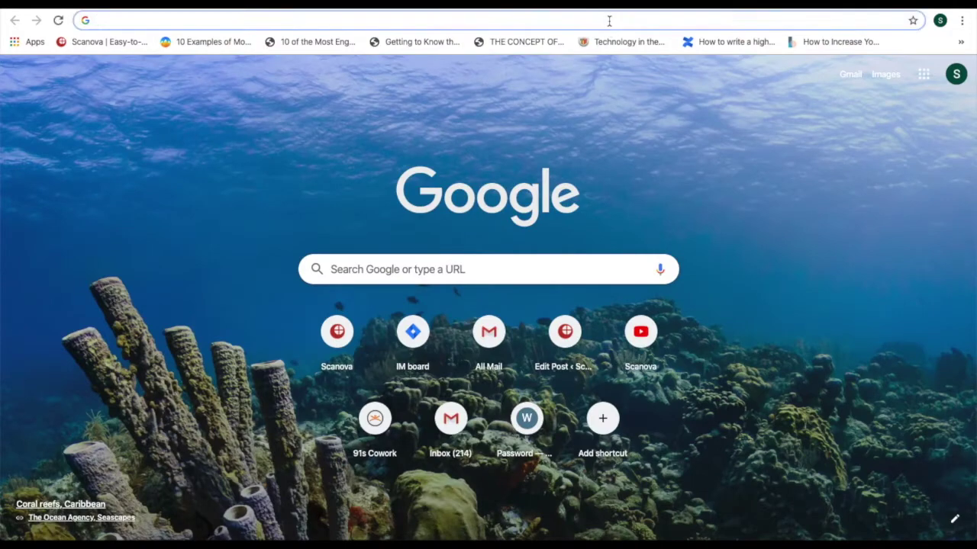
{"action": "type", "text": "scanova.io"}
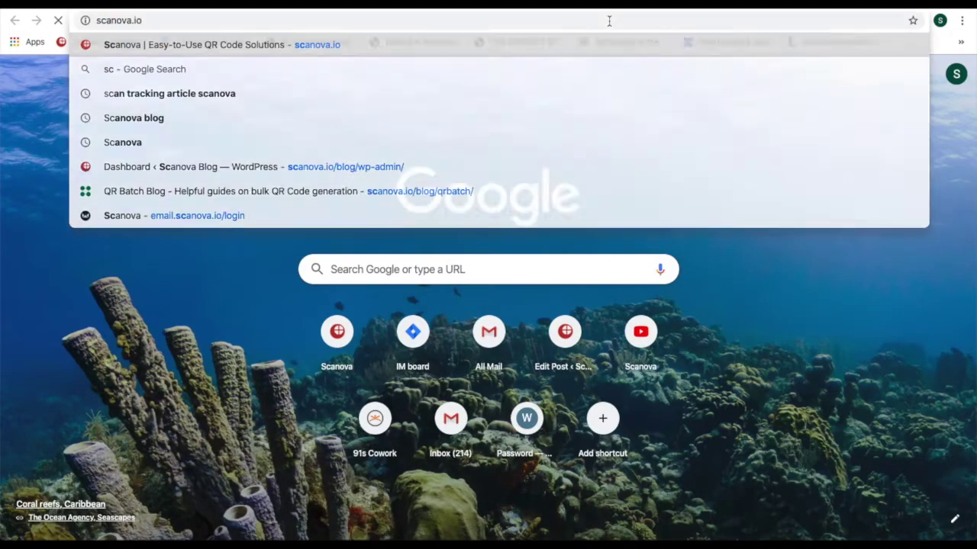
{"action": "key", "text": "Return"}
{"action": "mouse_move", "coordinate": [667, 50]}
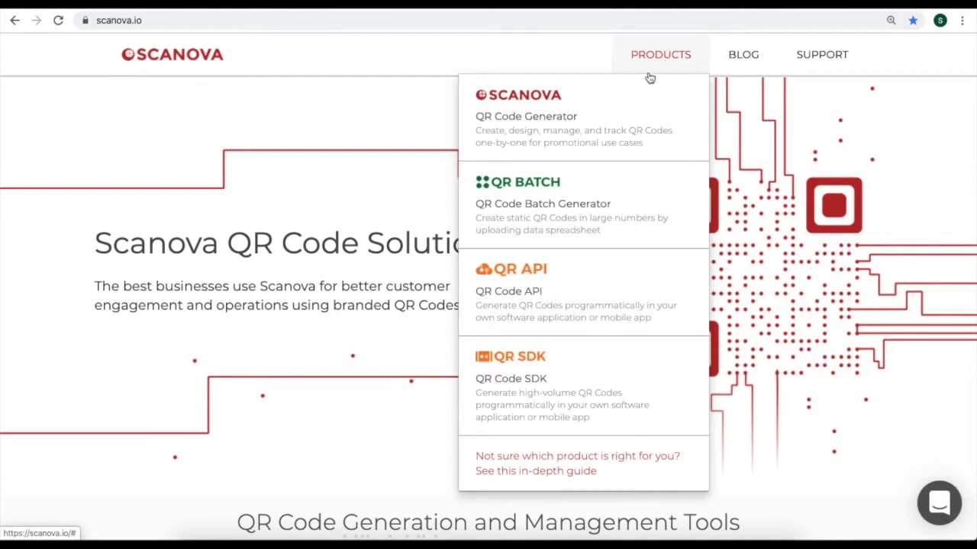
{"action": "left_click", "coordinate": [585, 122]}
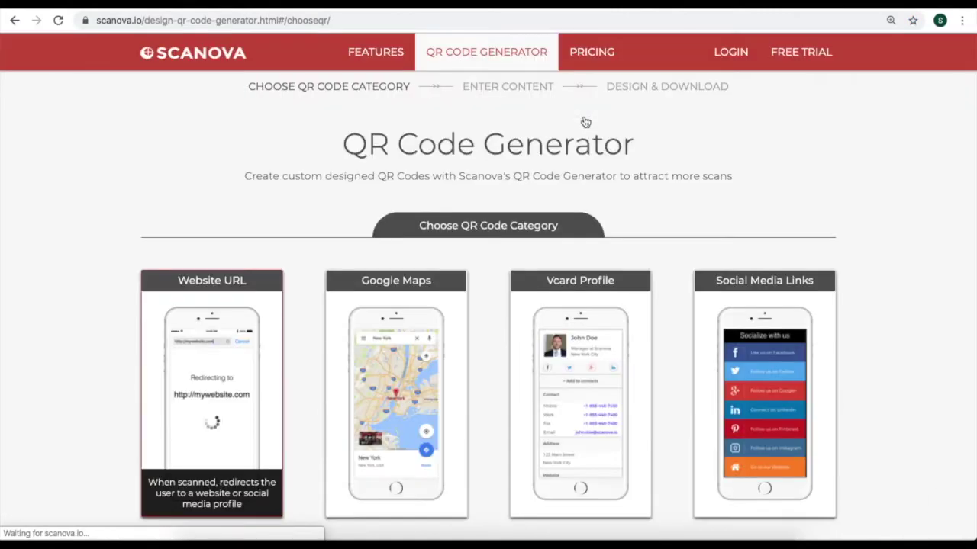
{"action": "left_click", "coordinate": [797, 67]}
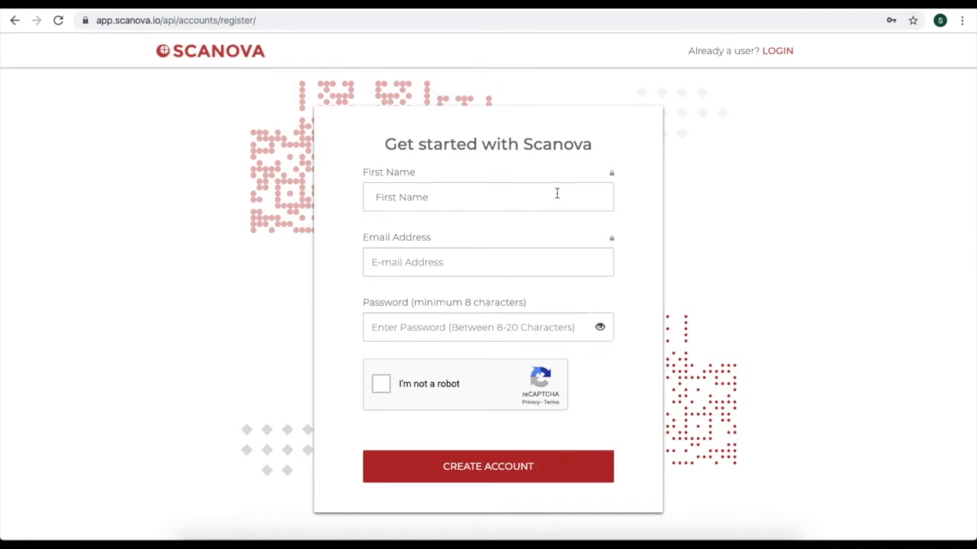
Enter a first name, the saved e-mail address and an account password, then tick reCAPTCHA.
{"action": "left_click", "coordinate": [556, 194]}
{"action": "type", "text": "Eric"}
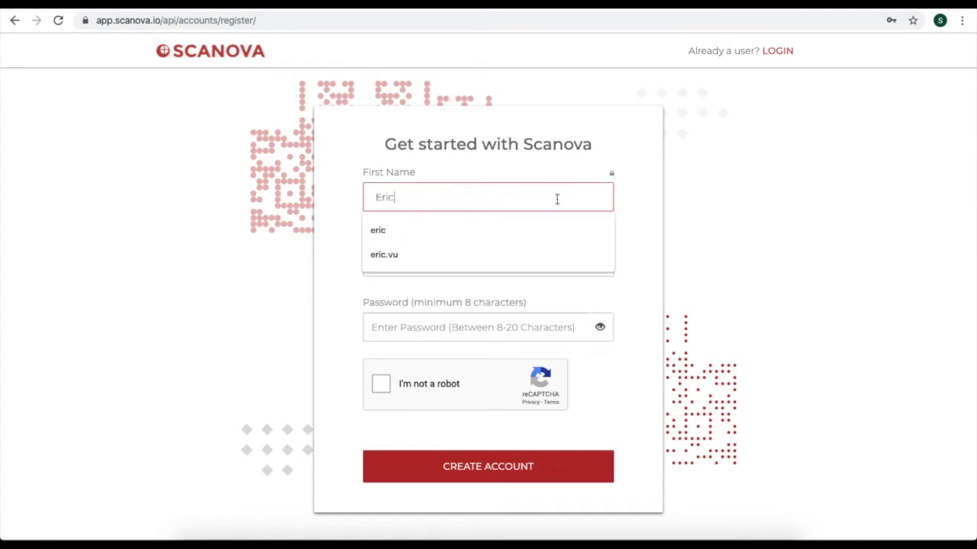
{"action": "left_click", "coordinate": [731, 213]}
{"action": "left_click", "coordinate": [519, 267]}
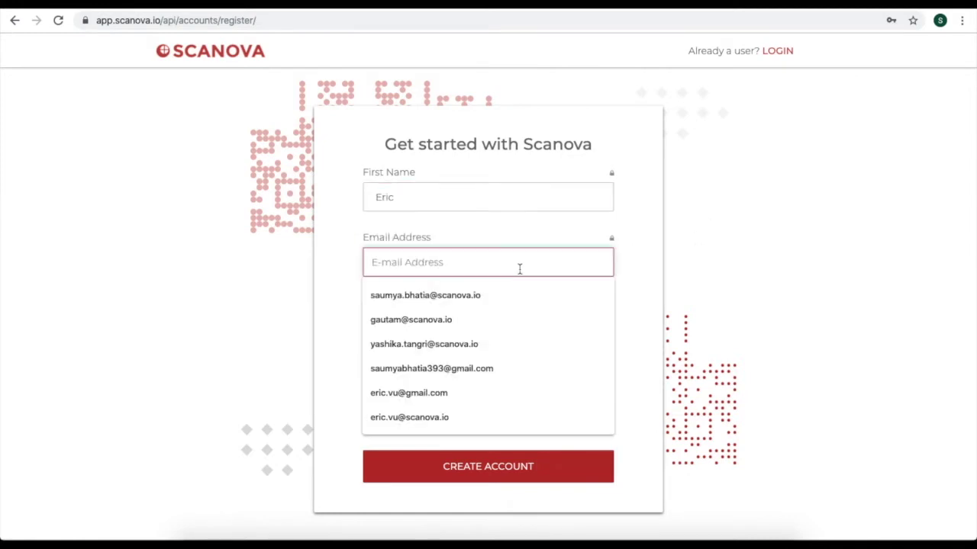
{"action": "type", "text": "er"}
{"action": "left_click", "coordinate": [450, 318]}
{"action": "left_click", "coordinate": [451, 320]}
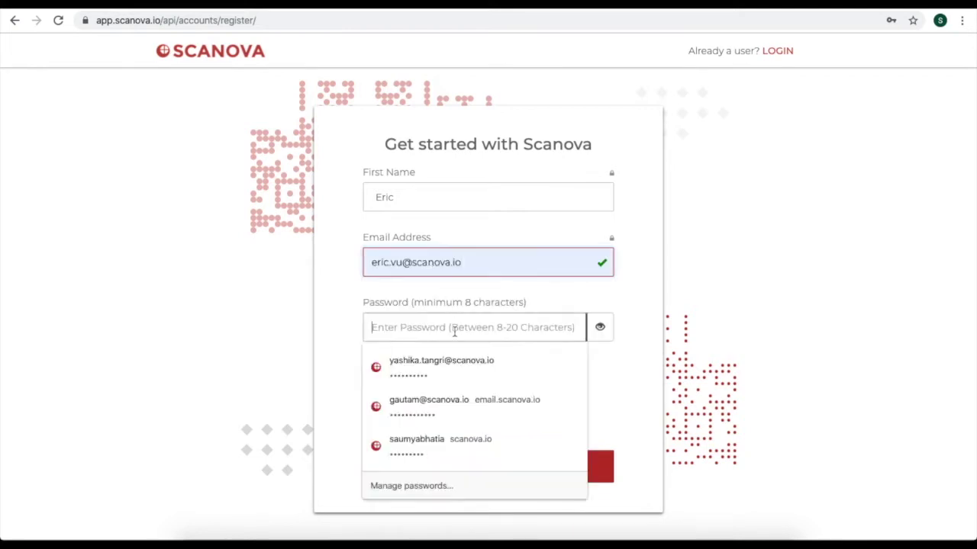
{"action": "type", "text": "abcdef"}
{"action": "left_click", "coordinate": [420, 389]}
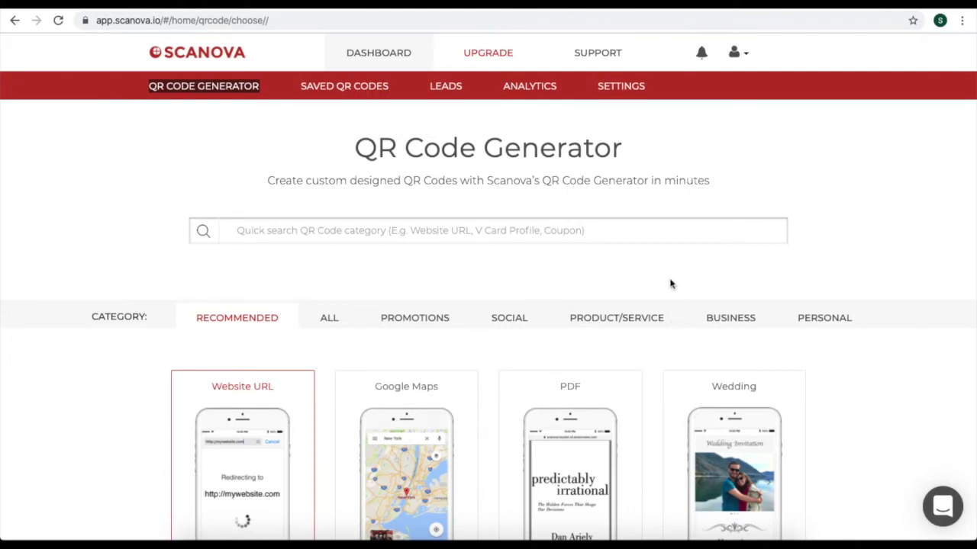
Show QR code types from ALL categories and choose the Calendar Event type.
{"action": "scroll", "coordinate": [671, 284], "scroll_direction": "down", "scroll_amount": 6}
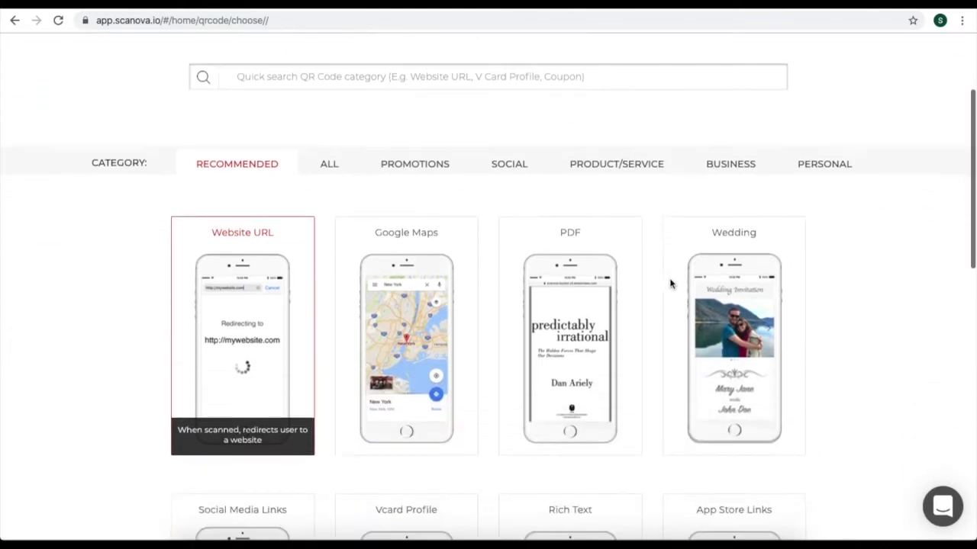
{"action": "scroll", "coordinate": [670, 271], "scroll_direction": "down", "scroll_amount": 4}
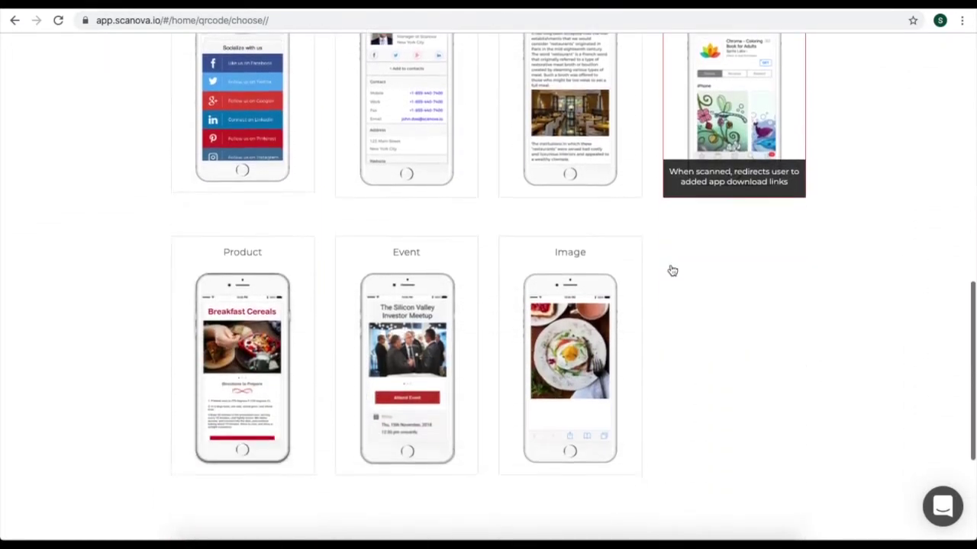
{"action": "scroll", "coordinate": [671, 270], "scroll_direction": "up", "scroll_amount": 8}
{"action": "scroll", "coordinate": [670, 280], "scroll_direction": "up", "scroll_amount": 3}
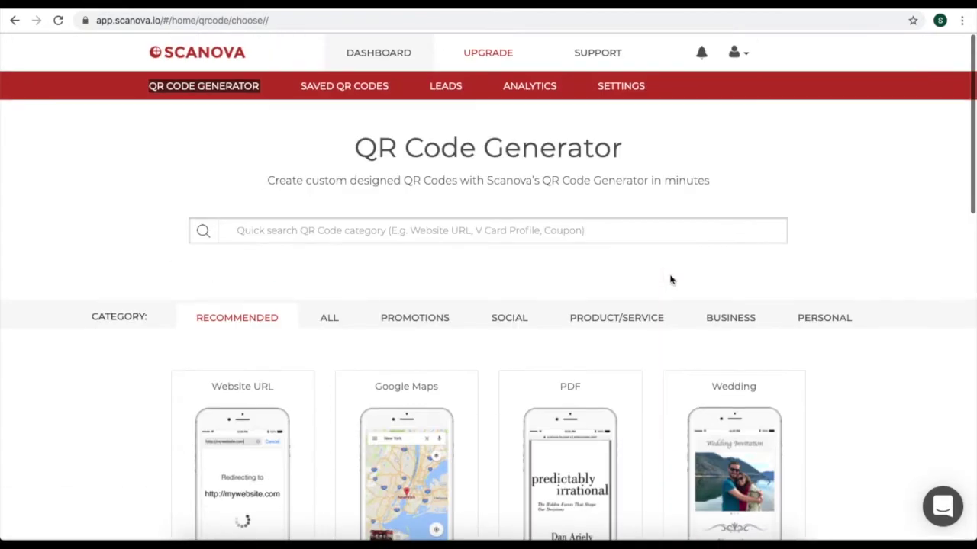
{"action": "left_click", "coordinate": [340, 318]}
{"action": "scroll", "coordinate": [405, 397], "scroll_direction": "down", "scroll_amount": 10}
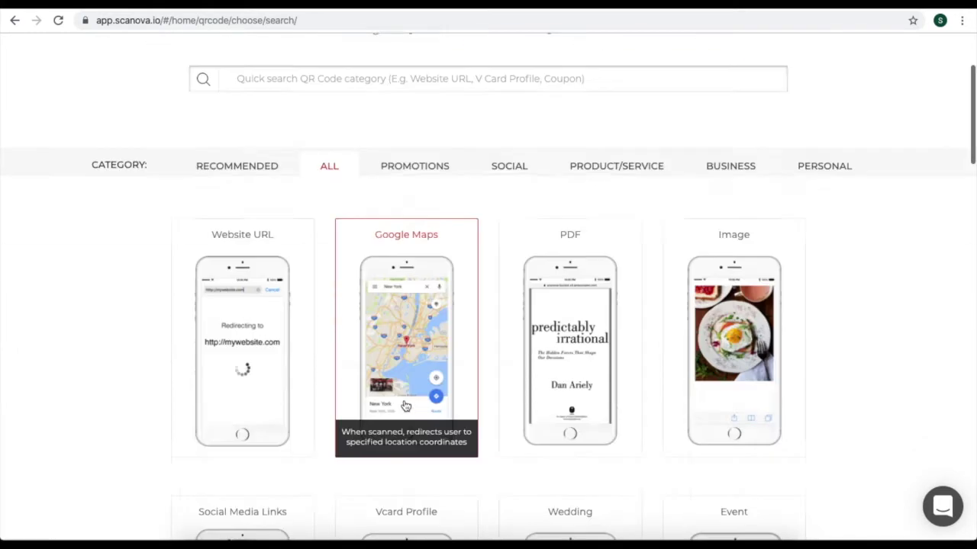
{"action": "scroll", "coordinate": [405, 393], "scroll_direction": "down", "scroll_amount": 10}
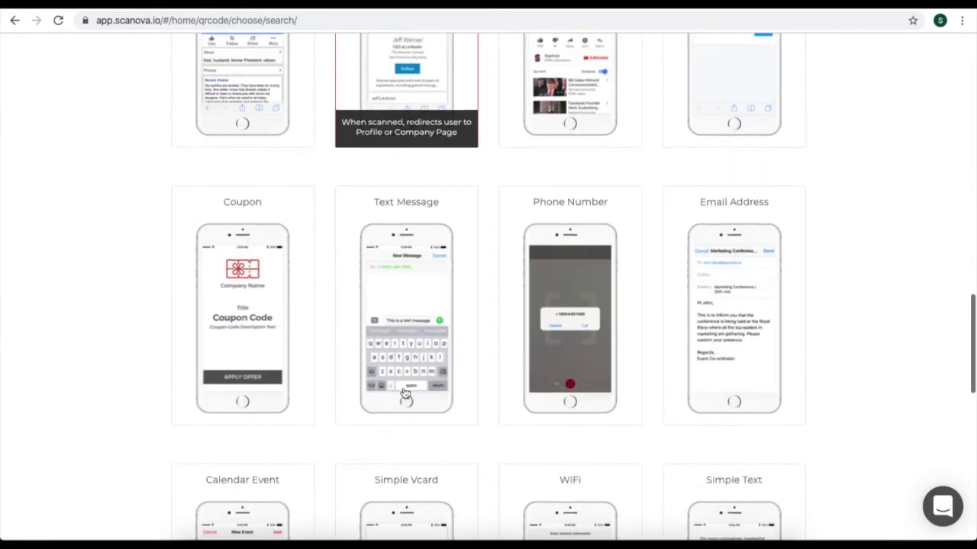
{"action": "left_click", "coordinate": [249, 369]}
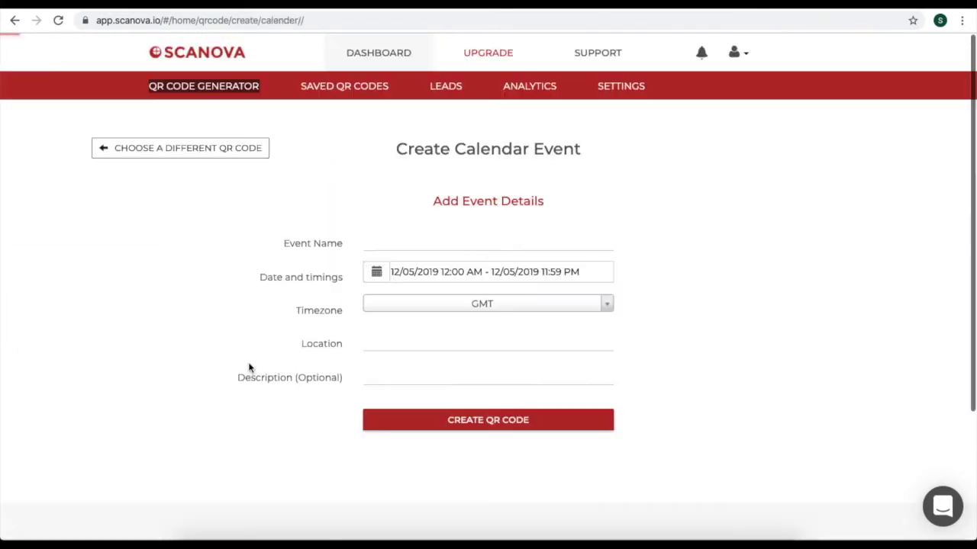
Name the event 'Marketing Hacks' and schedule it for December 6 starting at 1 PM.
{"action": "left_click", "coordinate": [381, 238]}
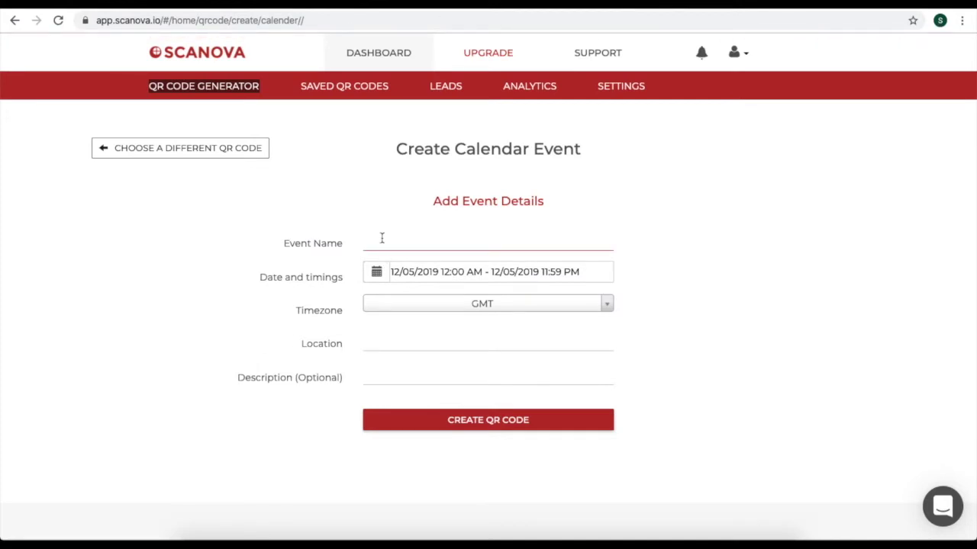
{"action": "type", "text": "Marketing Hacks"}
{"action": "left_click", "coordinate": [374, 278]}
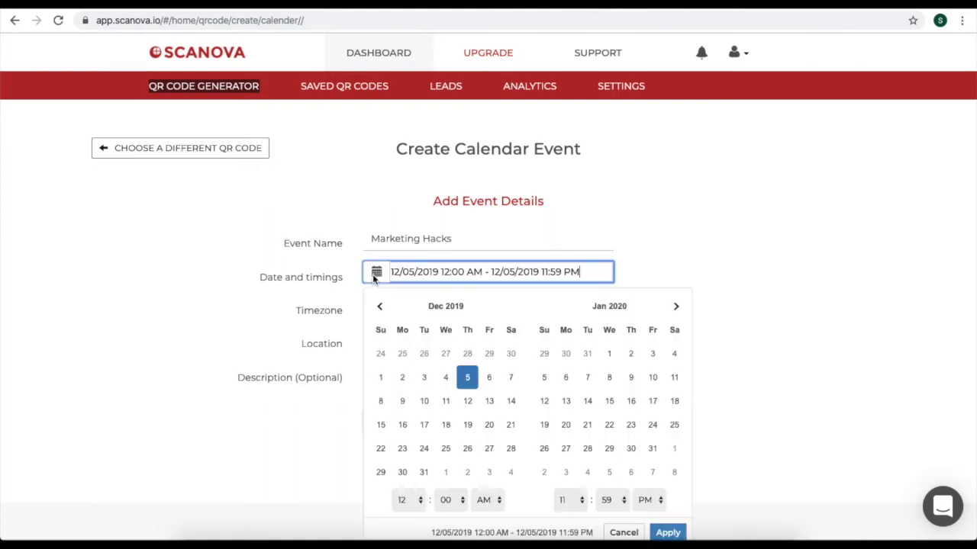
{"action": "left_click", "coordinate": [489, 377]}
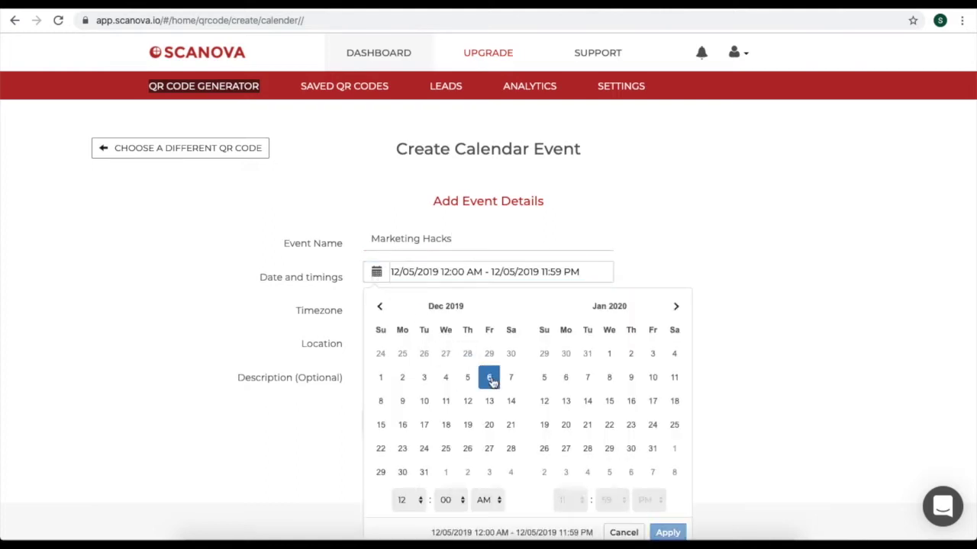
{"action": "left_click", "coordinate": [416, 502]}
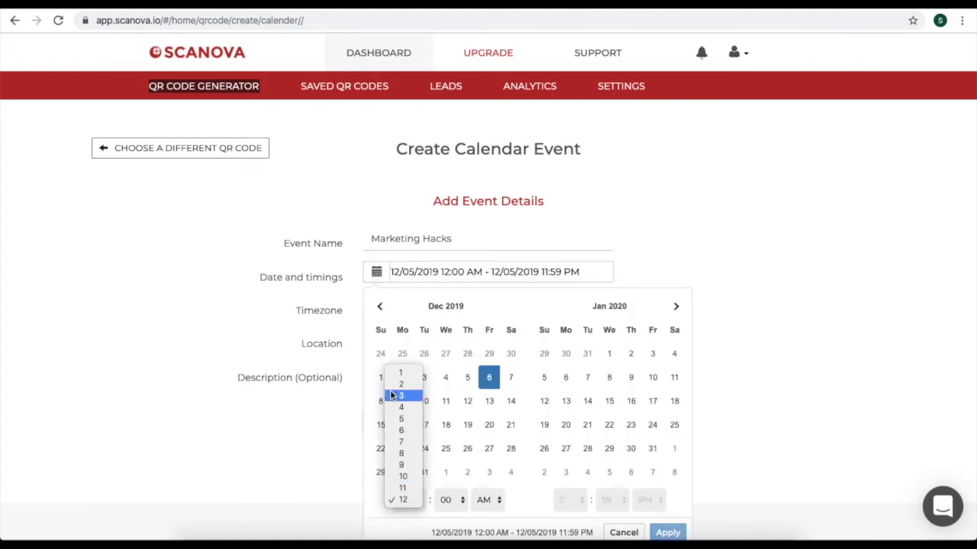
{"action": "left_click", "coordinate": [509, 491]}
{"action": "left_click", "coordinate": [488, 500]}
{"action": "left_click", "coordinate": [484, 512]}
Set the event to end at 3:00 PM and apply the 1–3 PM time range.
{"action": "left_click", "coordinate": [489, 377]}
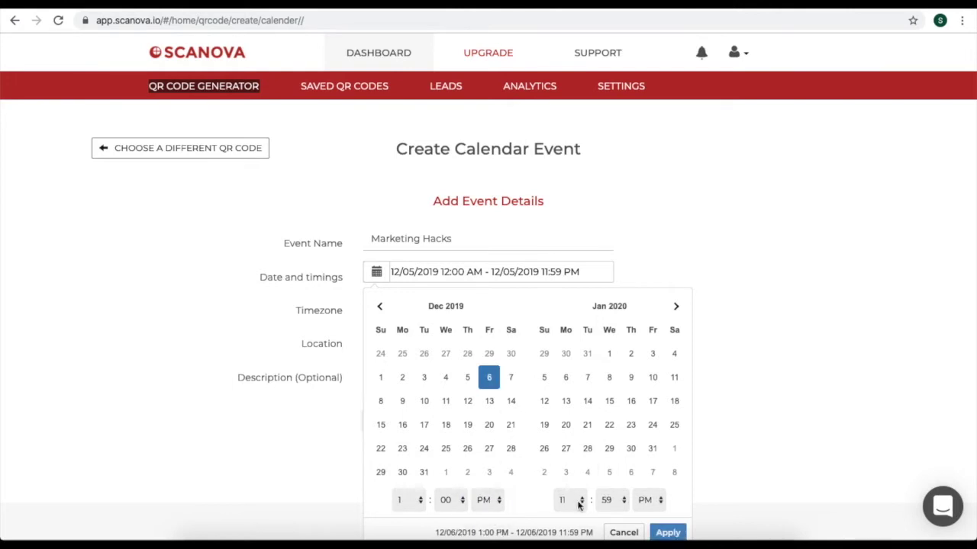
{"action": "left_click", "coordinate": [565, 499]}
{"action": "left_click", "coordinate": [563, 407]}
{"action": "left_click", "coordinate": [610, 499]}
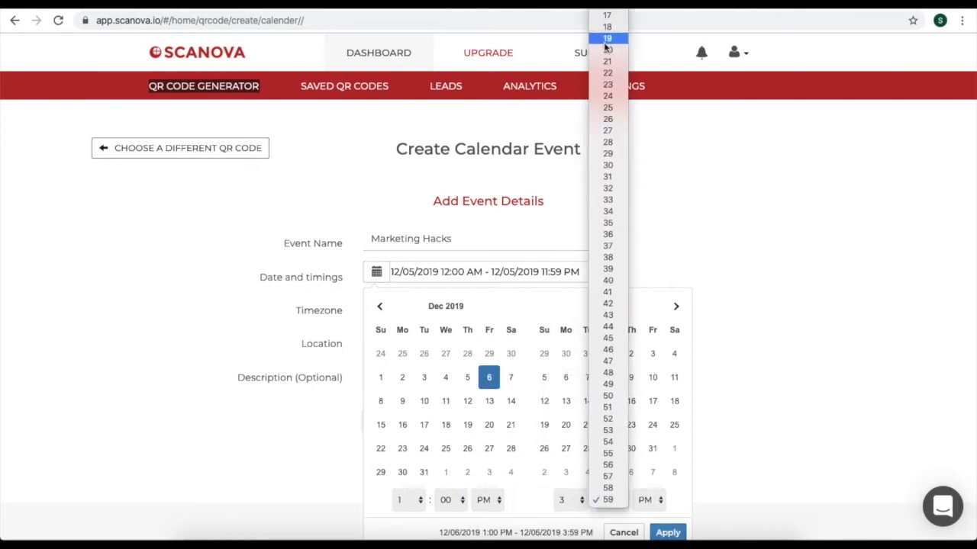
{"action": "left_click", "coordinate": [713, 445]}
{"action": "left_click", "coordinate": [645, 501]}
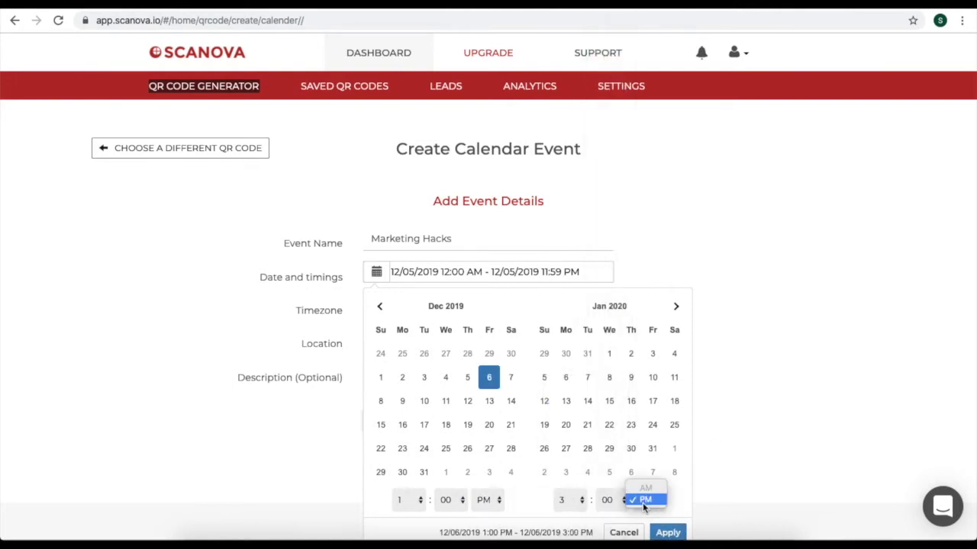
{"action": "left_click", "coordinate": [646, 503]}
{"action": "left_click", "coordinate": [666, 532]}
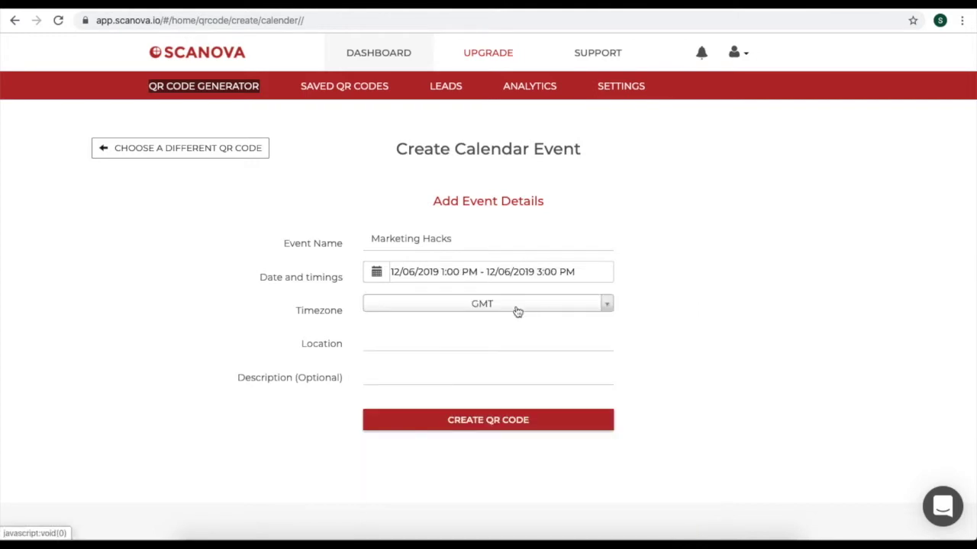
Keep GMT timezone, enter location 'The Roseatte' and description 'Learn digital marketing from experts'.
{"action": "left_click", "coordinate": [605, 304]}
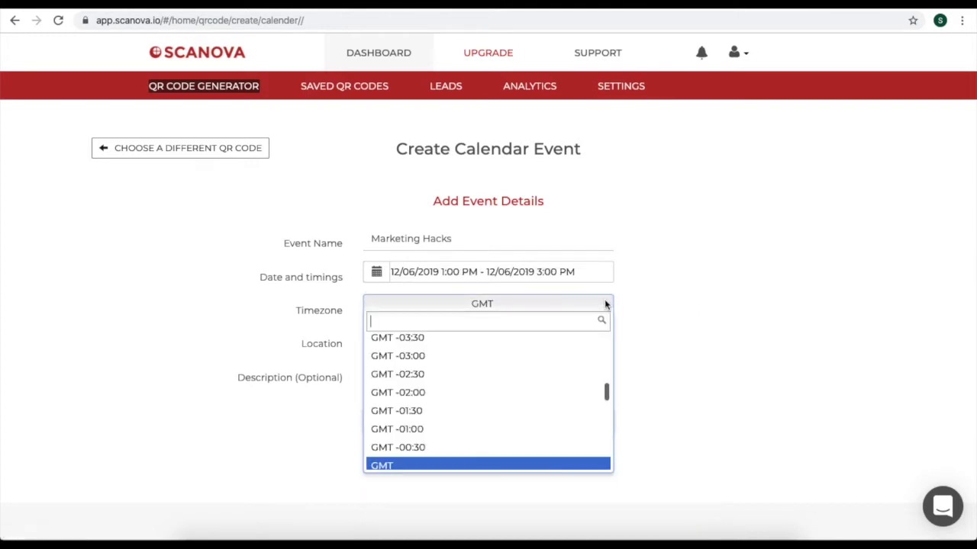
{"action": "left_click", "coordinate": [663, 309]}
{"action": "left_click", "coordinate": [487, 343]}
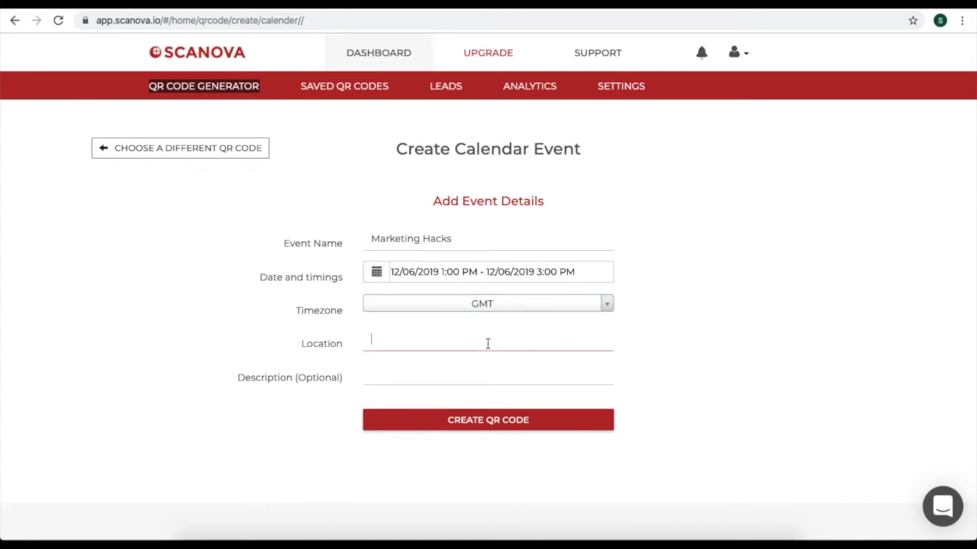
{"action": "type", "text": "TheRoseatte"}
{"action": "left_click", "coordinate": [390, 339]}
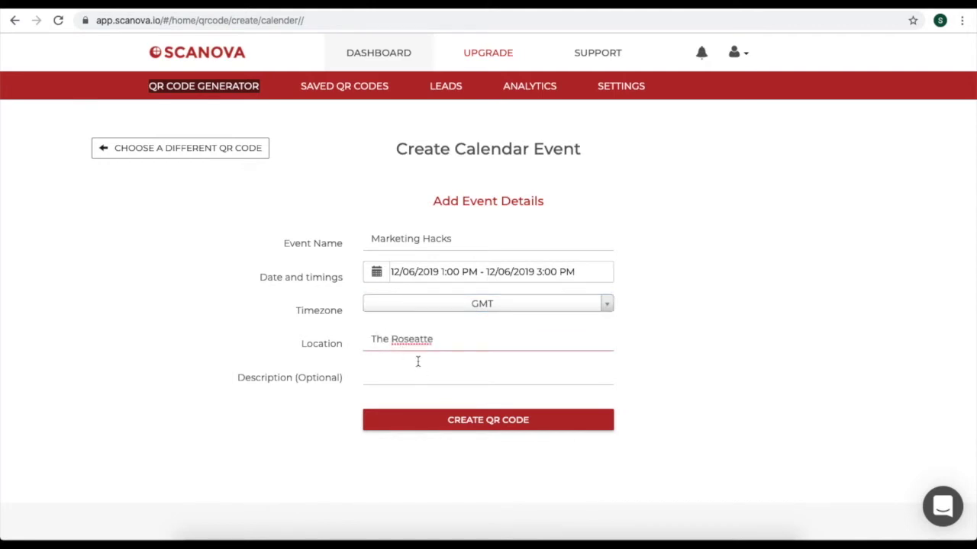
{"action": "left_click", "coordinate": [671, 370]}
{"action": "left_click", "coordinate": [580, 374]}
{"action": "type", "text": "L"}
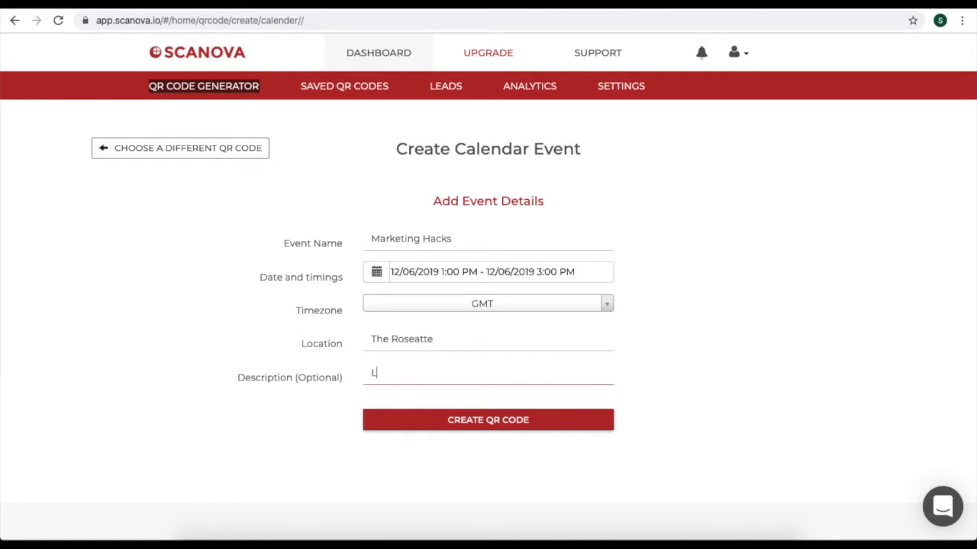
{"action": "type", "text": "earn digital marketing from experts"}
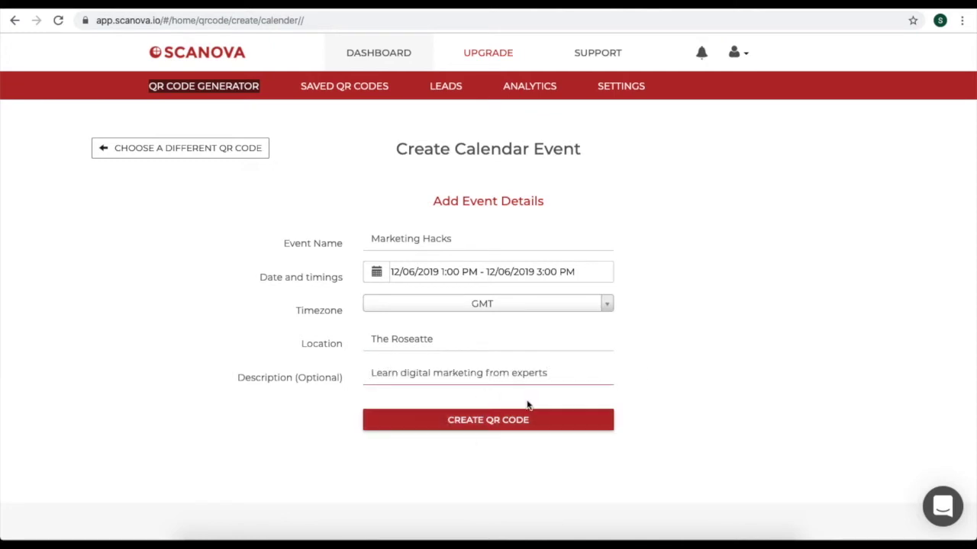
Generate the event QR code and save it under the name 'Calendar event'.
{"action": "left_click", "coordinate": [513, 419]}
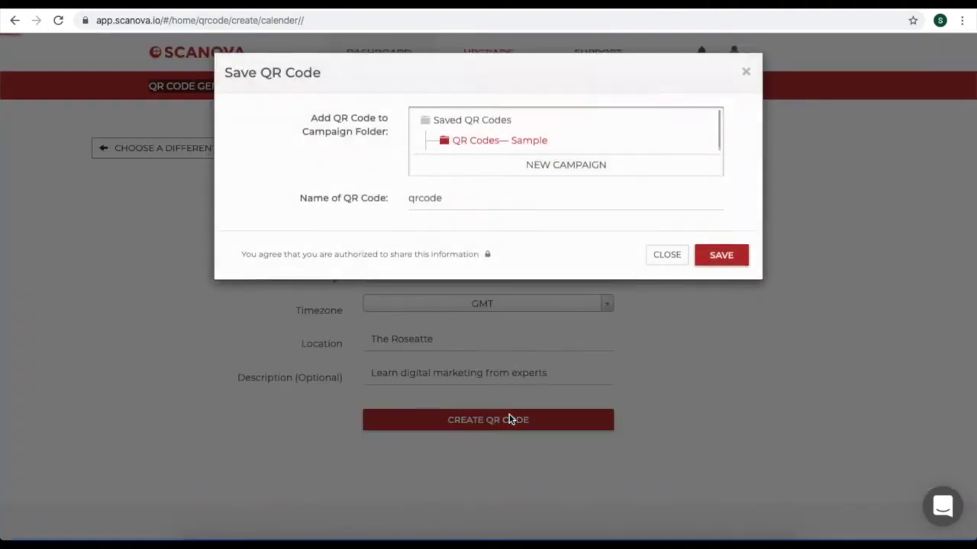
{"action": "double_click", "coordinate": [497, 205]}
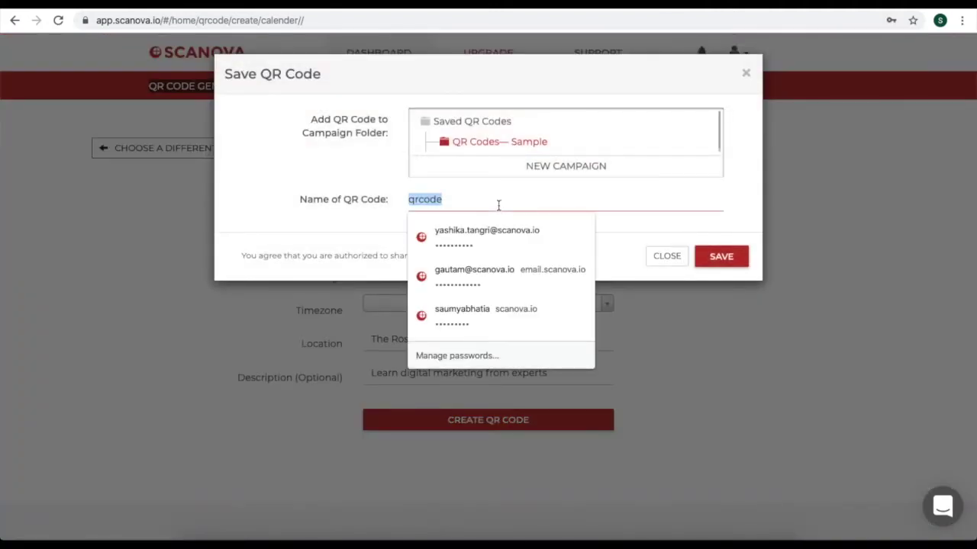
{"action": "type", "text": "Calendar"}
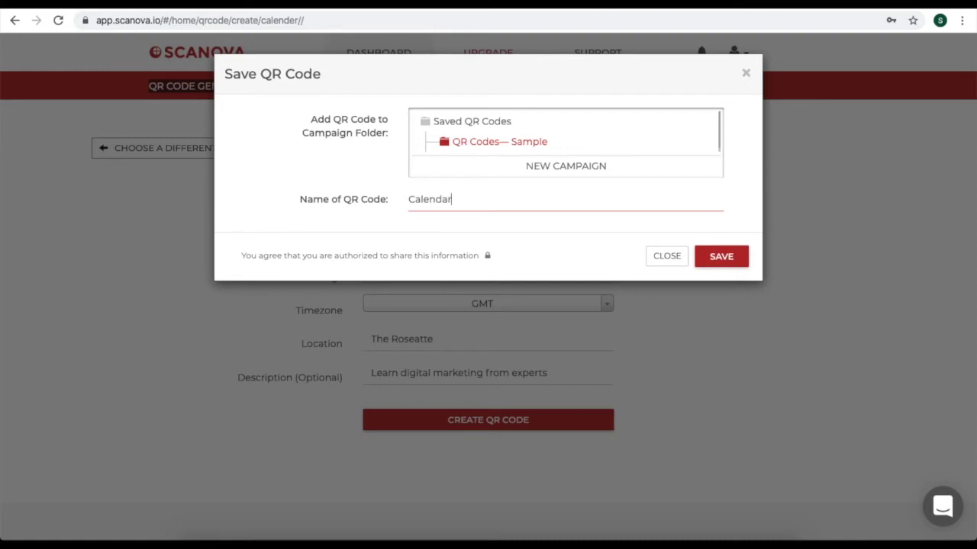
{"action": "type", "text": " event"}
{"action": "left_click", "coordinate": [697, 259]}
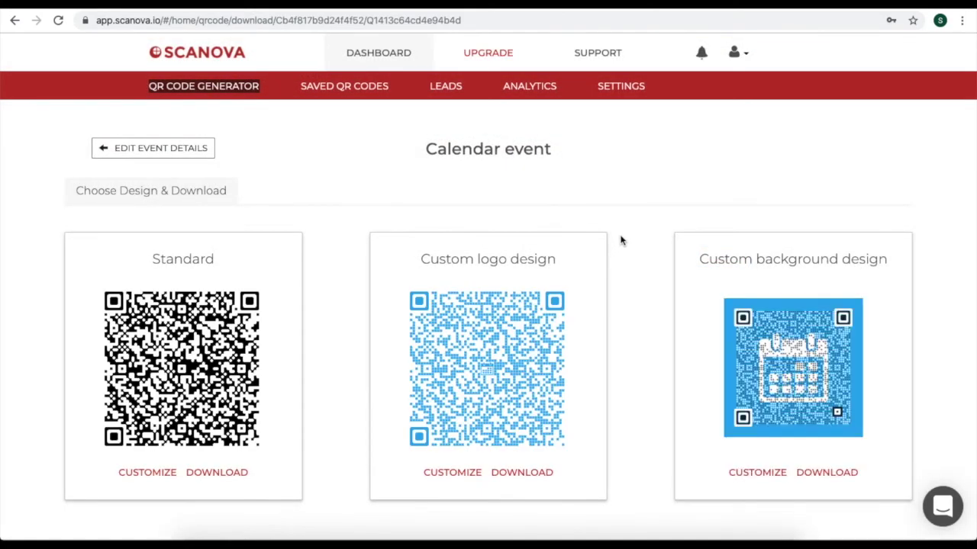
{"action": "scroll", "coordinate": [620, 241], "scroll_direction": "down", "scroll_amount": 2}
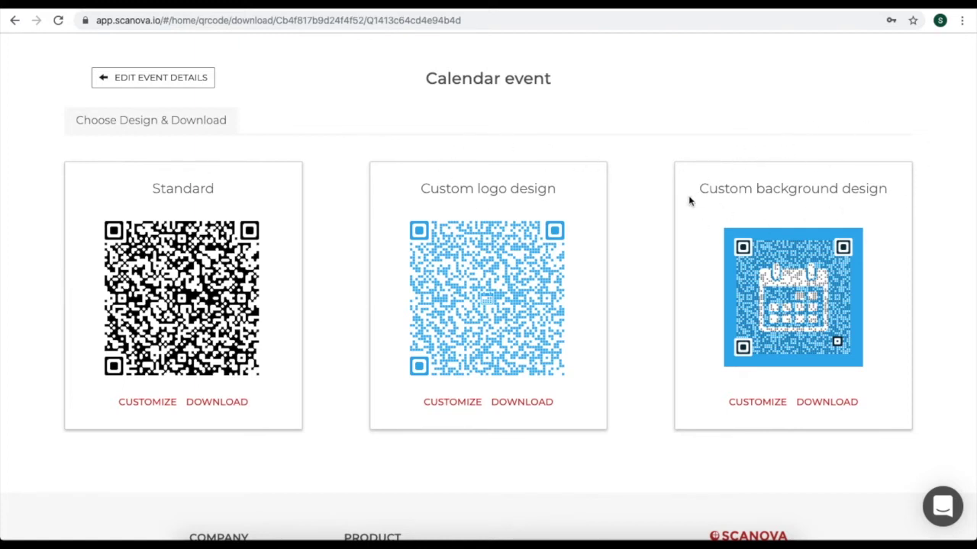
{"action": "left_click", "coordinate": [447, 404]}
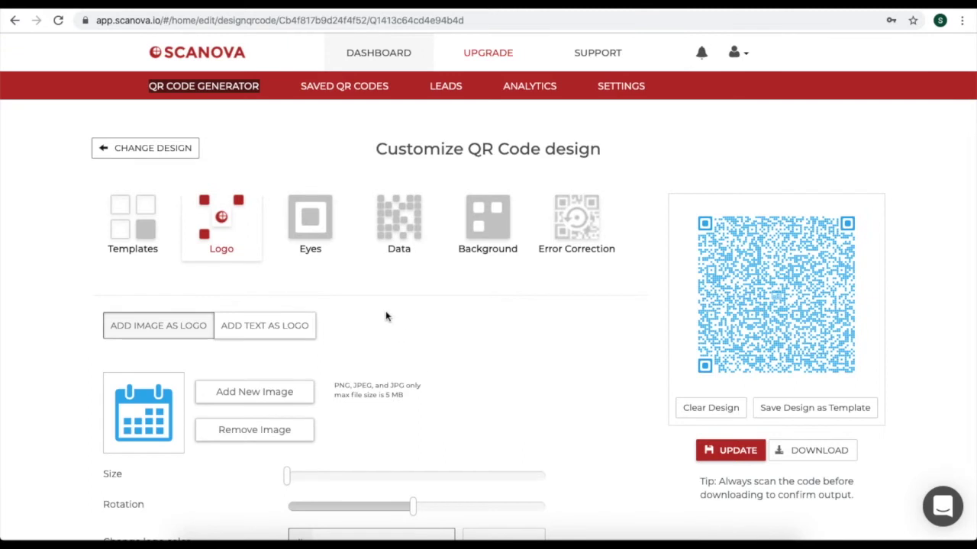
Review the custom logo design's Eyes, Data and Background colour settings.
{"action": "scroll", "coordinate": [385, 317], "scroll_direction": "down", "scroll_amount": 1}
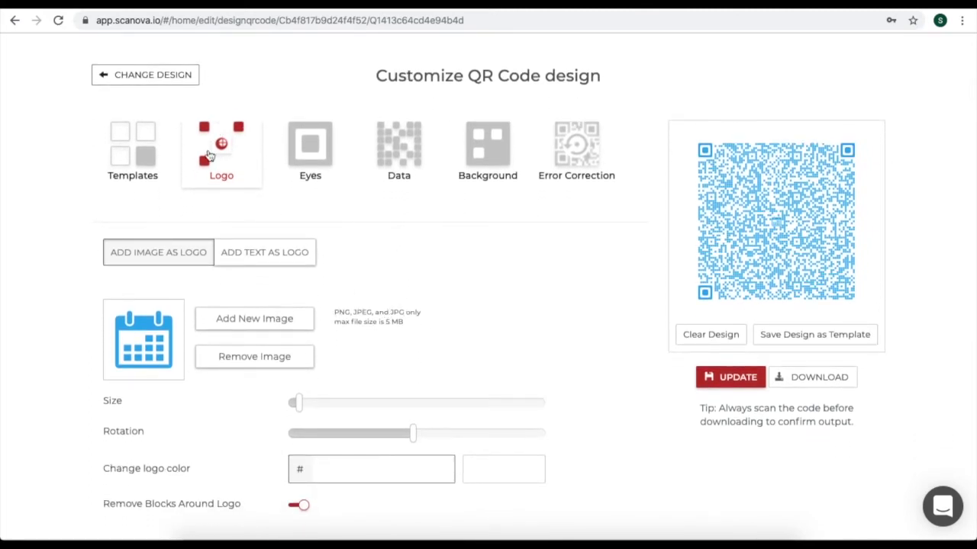
{"action": "left_click", "coordinate": [307, 172]}
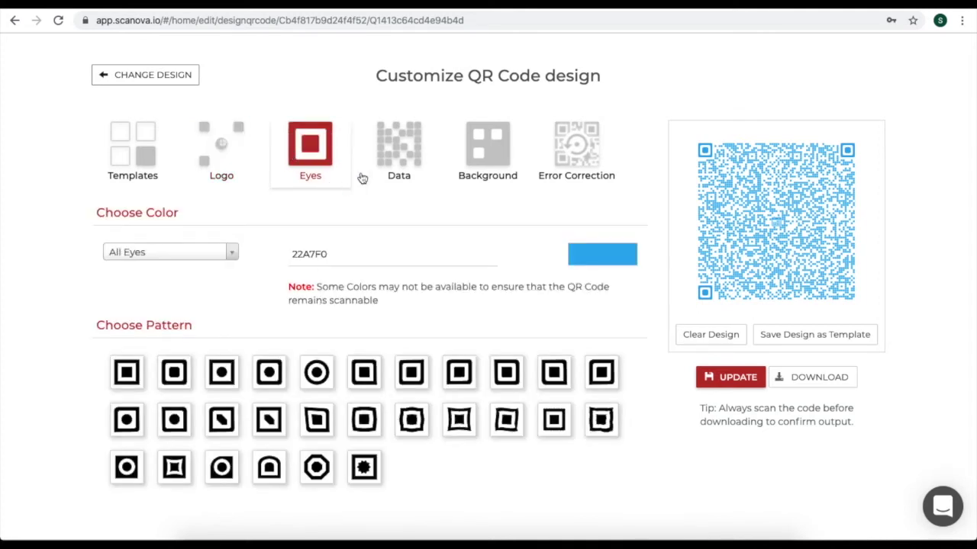
{"action": "left_click", "coordinate": [399, 168]}
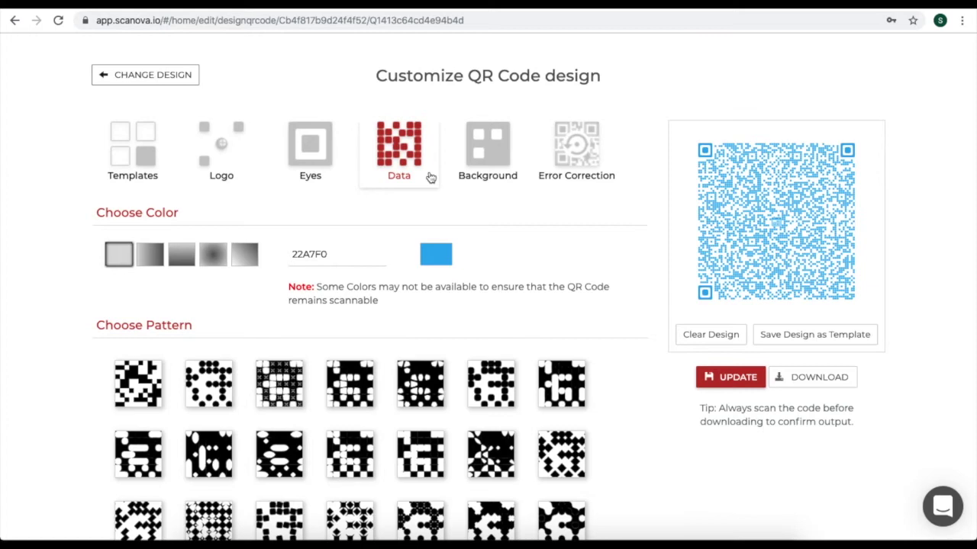
{"action": "left_click", "coordinate": [488, 177]}
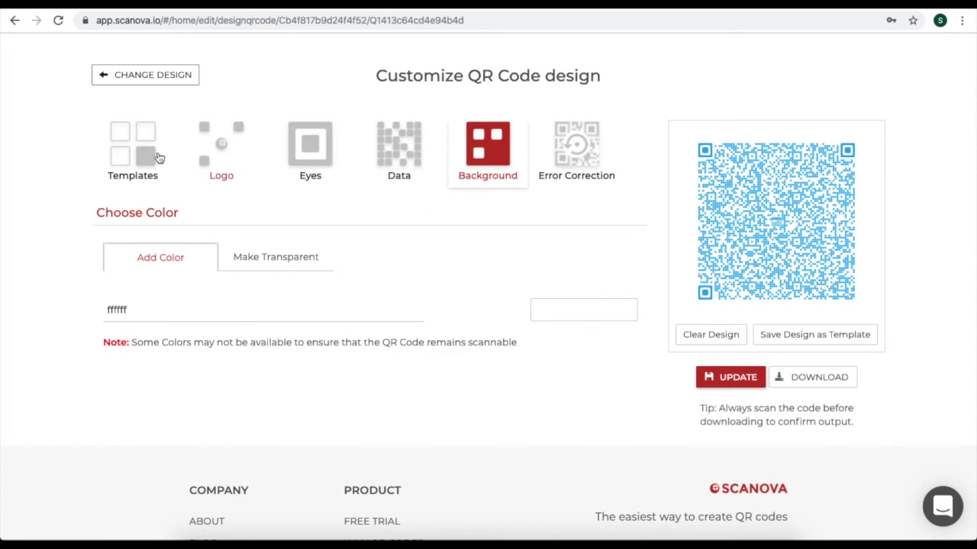
Apply the dark-blue star calendar global template and update the QR code.
{"action": "left_click", "coordinate": [126, 157]}
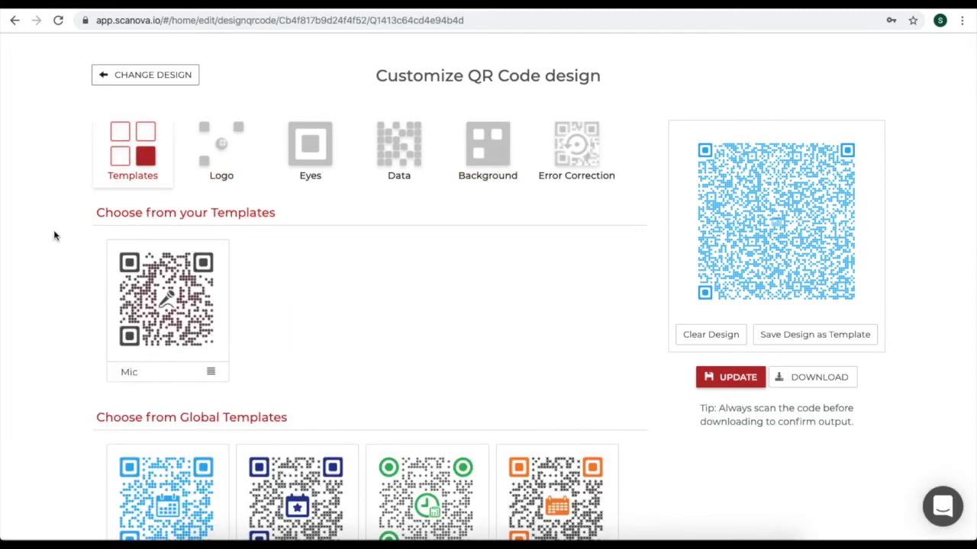
{"action": "scroll", "coordinate": [54, 234], "scroll_direction": "down", "scroll_amount": 2}
{"action": "left_click", "coordinate": [282, 363]}
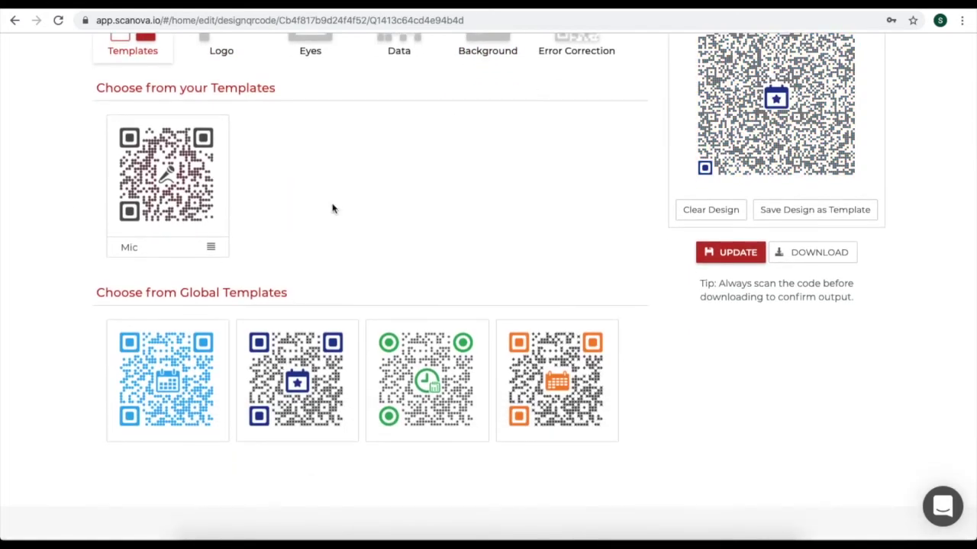
{"action": "scroll", "coordinate": [332, 206], "scroll_direction": "up", "scroll_amount": 2}
{"action": "left_click", "coordinate": [737, 347]}
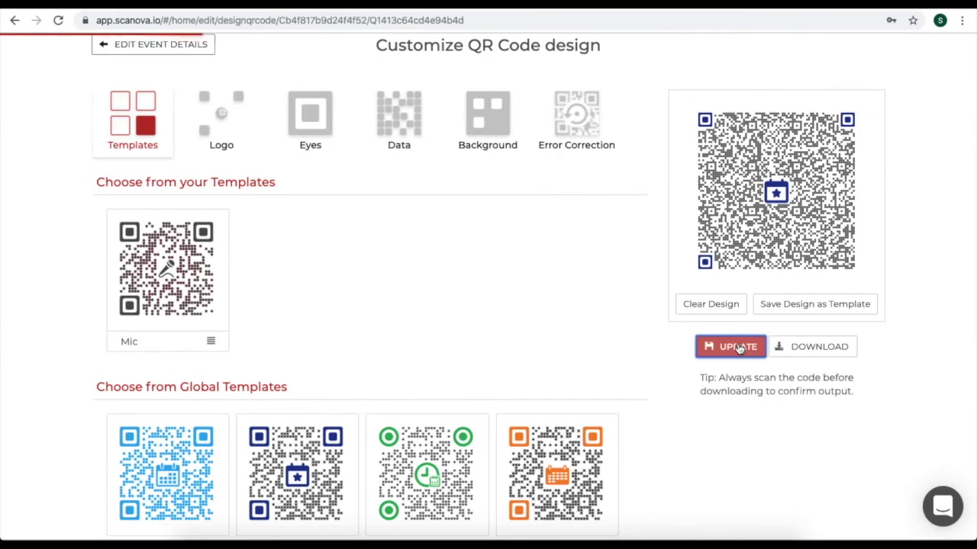
{"action": "left_click", "coordinate": [809, 350]}
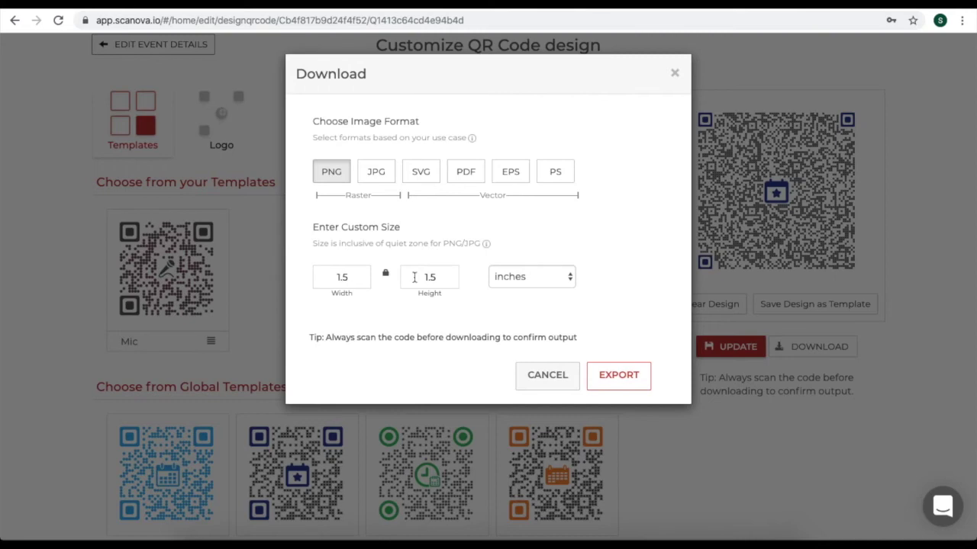
Export the QR code as a 1.5 × 1.5 inch PNG and open Calendar event.png.
{"action": "left_click", "coordinate": [563, 278]}
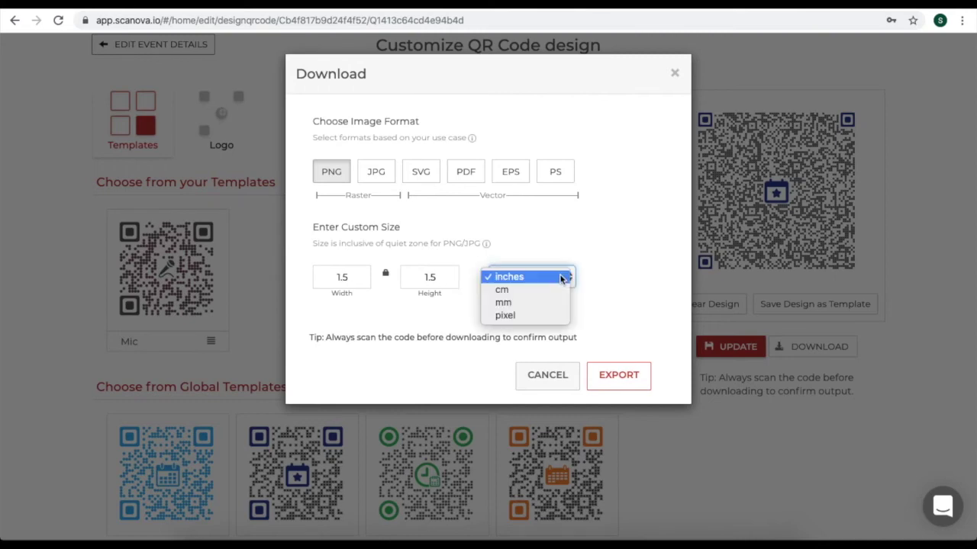
{"action": "left_click", "coordinate": [610, 288]}
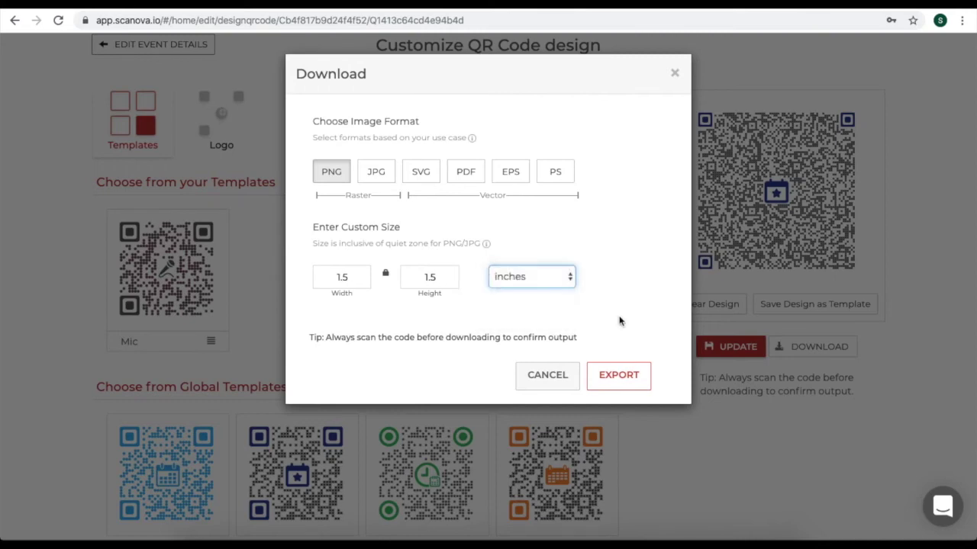
{"action": "left_click", "coordinate": [621, 379]}
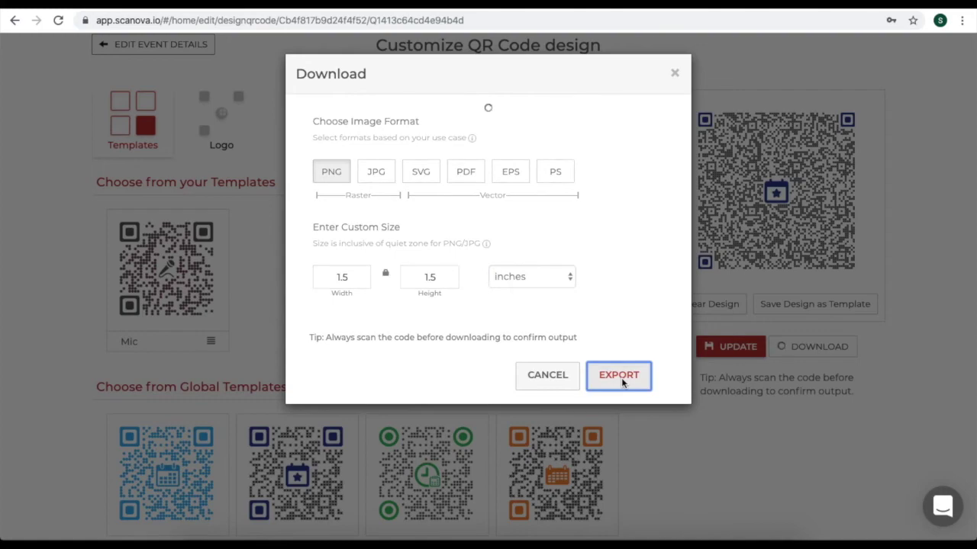
{"action": "left_click", "coordinate": [99, 523]}
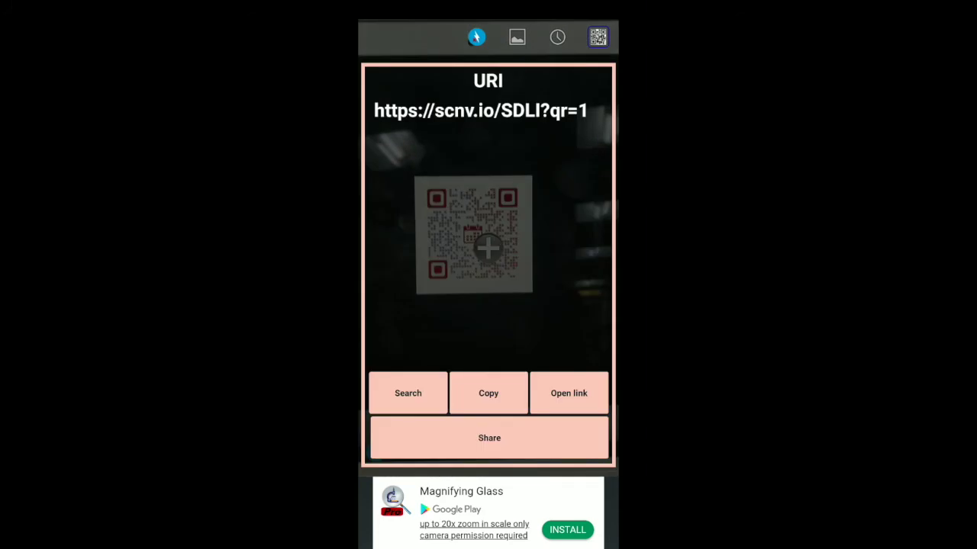
Open the scanned scnv.io/SDLI link to the Marketing Hacks page and its YouTube video.
{"action": "left_click", "coordinate": [568, 393]}
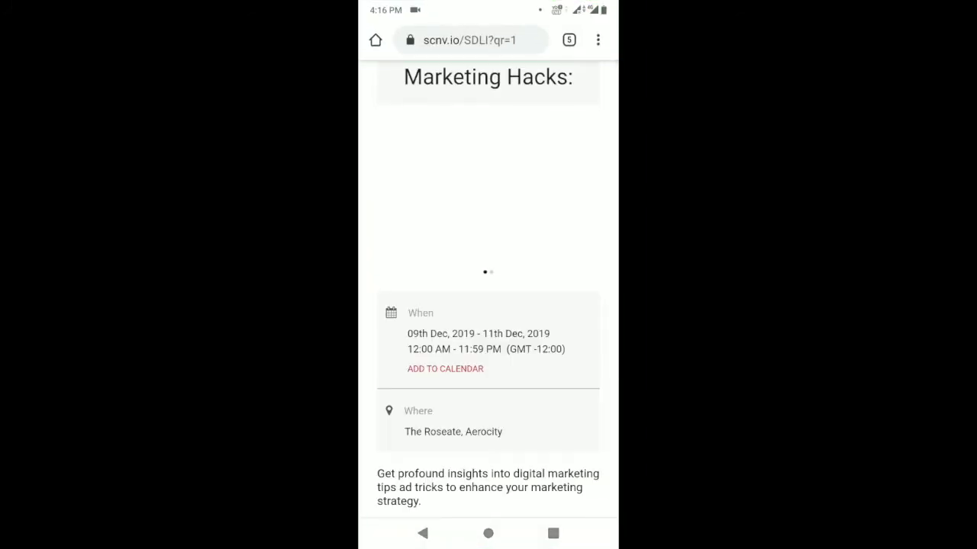
{"action": "scroll", "coordinate": [489, 305], "scroll_direction": "down", "scroll_amount": 5}
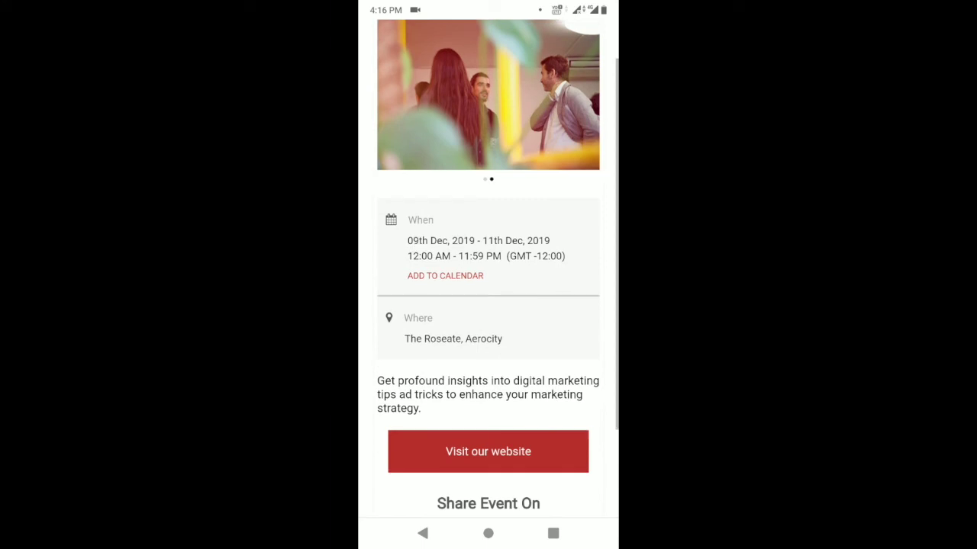
{"action": "left_click", "coordinate": [488, 490]}
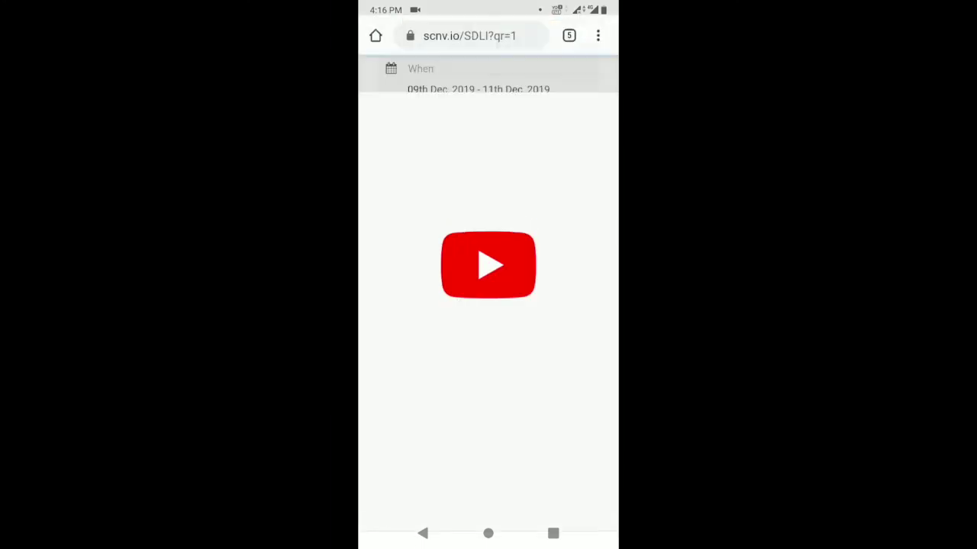